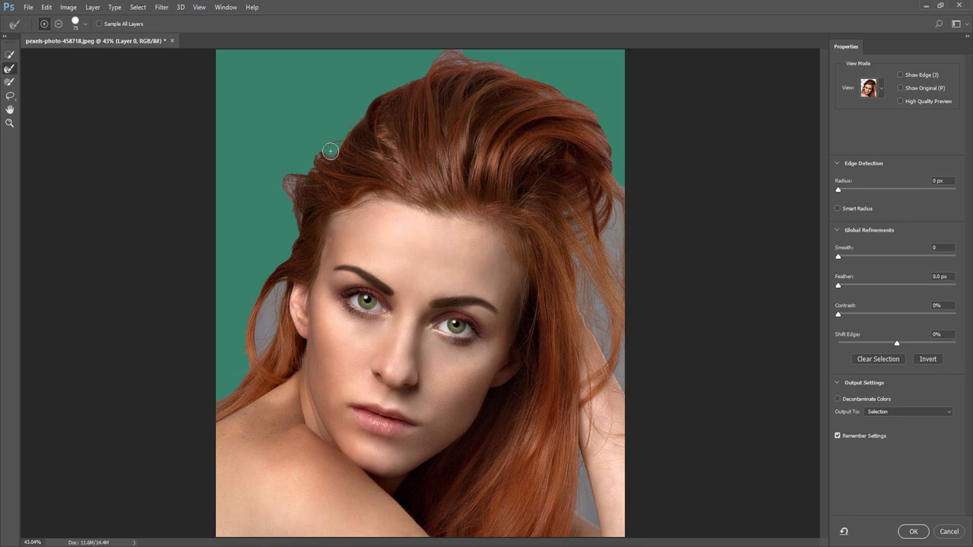
# Refine the hair edge down the right side of the portrait
pyautogui.moveTo(610, 238)
pyautogui.mouseDown()
pyautogui.moveTo(598, 304)
pyautogui.moveTo(626, 354)
pyautogui.moveTo(626, 378)
pyautogui.mouseUp()
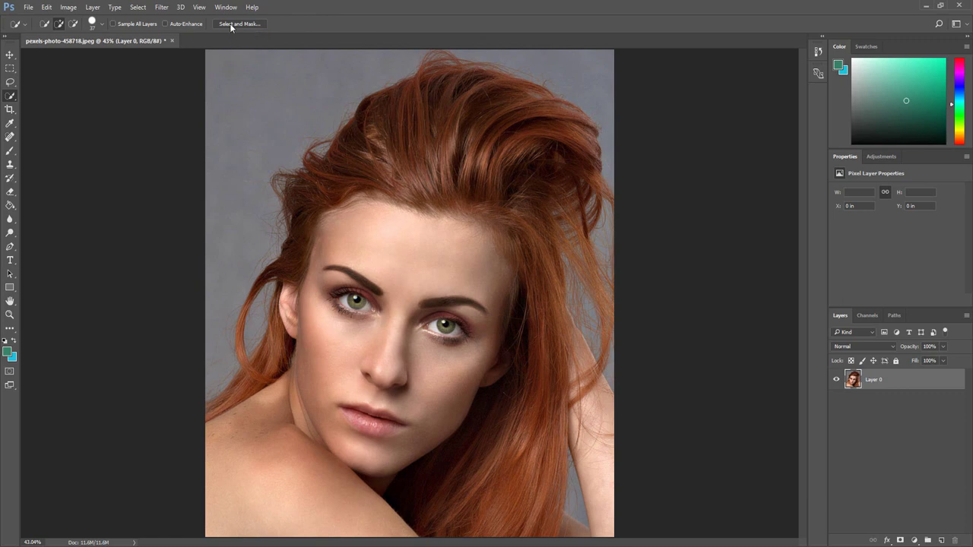
pyautogui.click(138, 8)
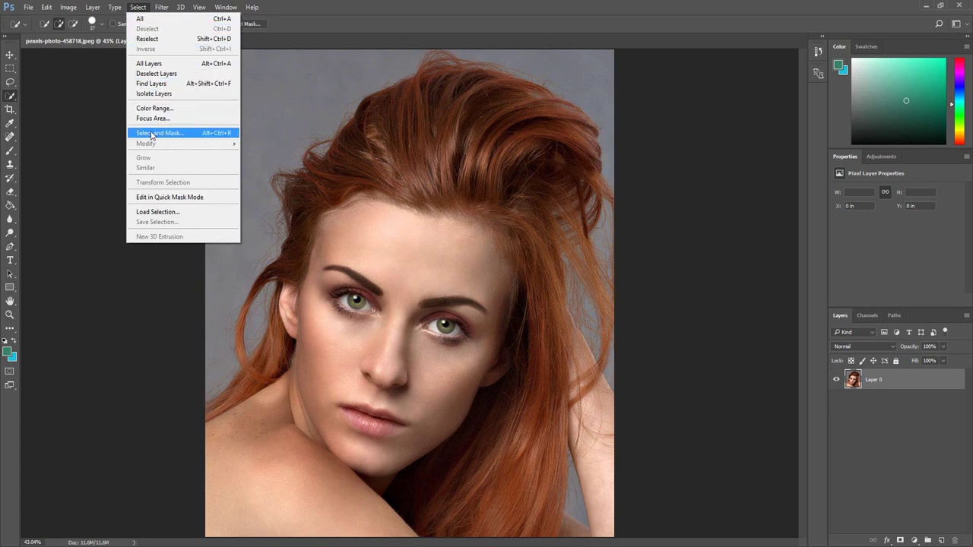
pyautogui.click(268, 114)
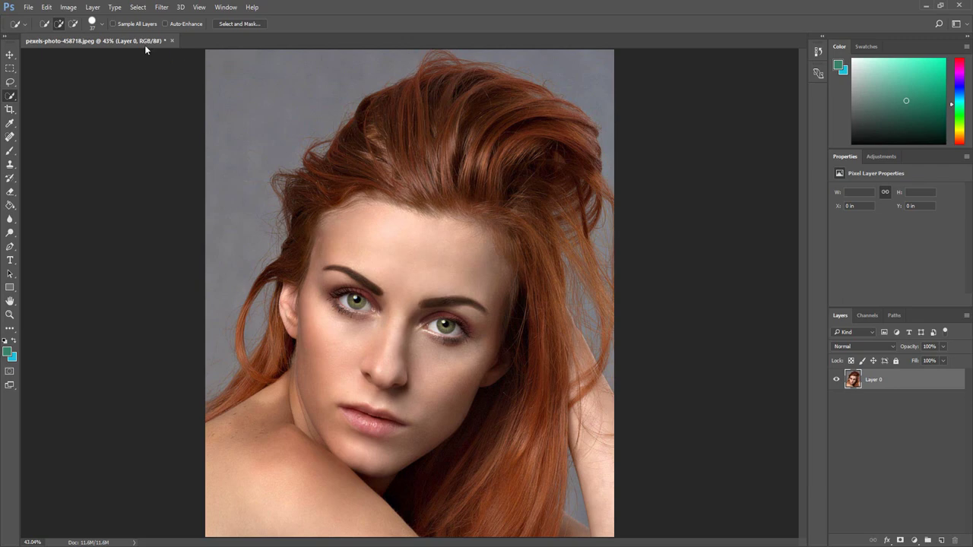
# Add a new empty layer, Layer 1, via Layer > New > Layer
pyautogui.click(93, 8)
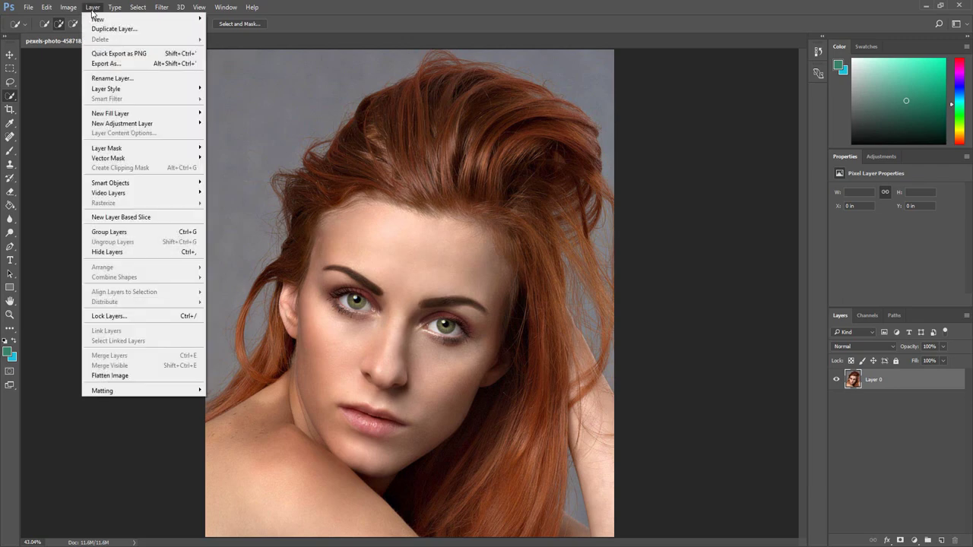
pyautogui.moveTo(98, 22)
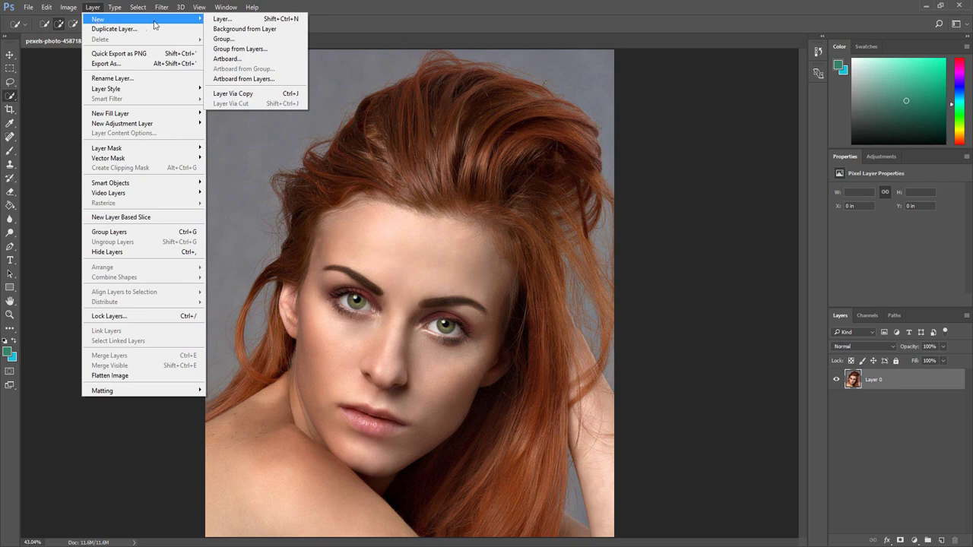
pyautogui.click(223, 18)
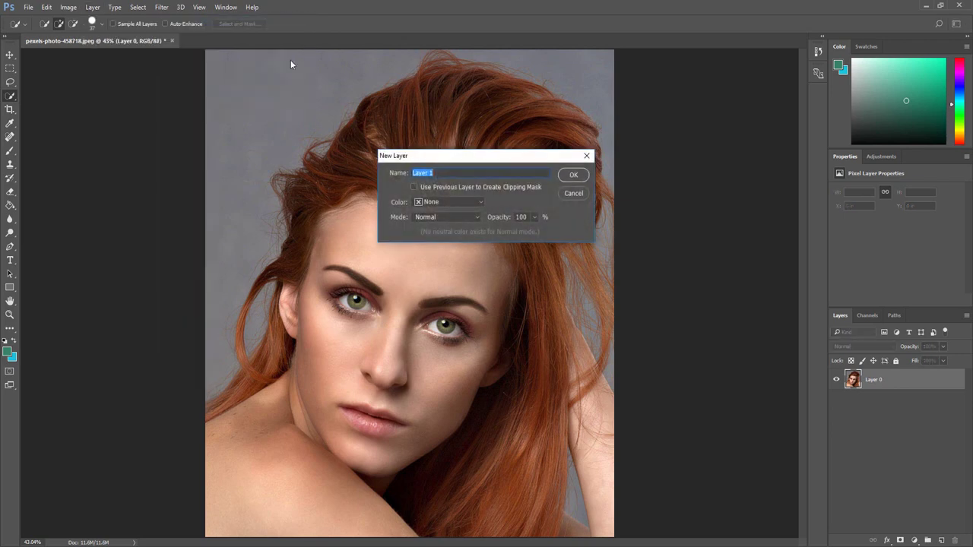
pyautogui.click(568, 175)
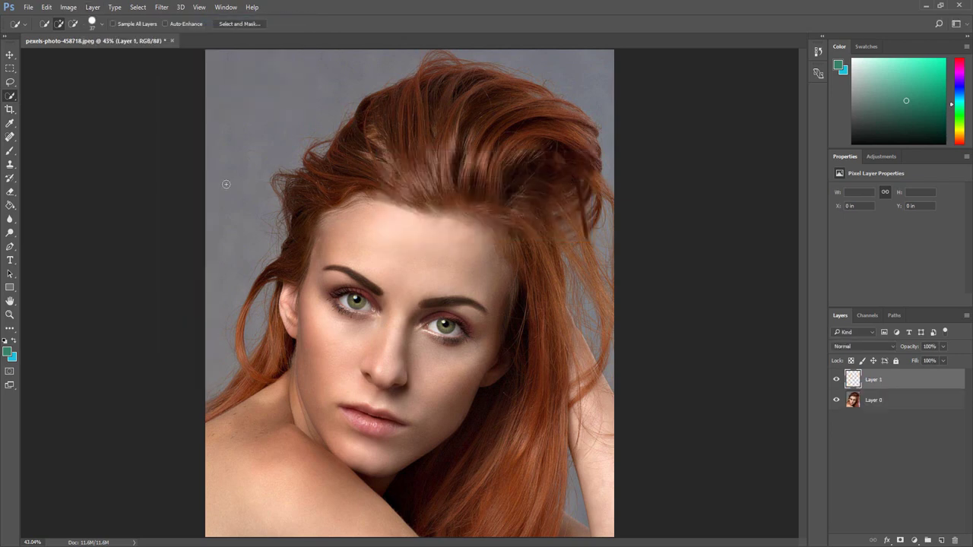
# Fill Layer 1 with teal green, move it below Layer 0, and select Layer 0
pyautogui.click(10, 205)
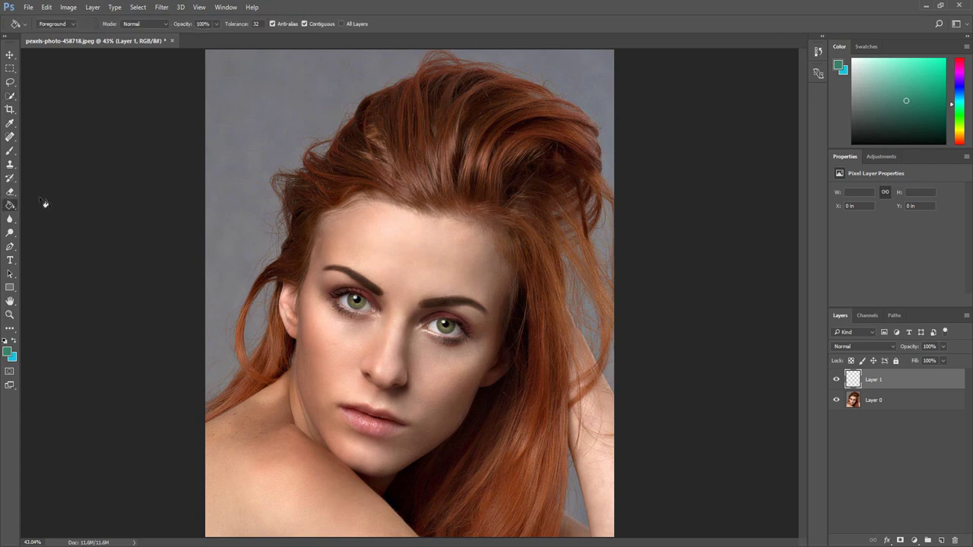
pyautogui.click(338, 186)
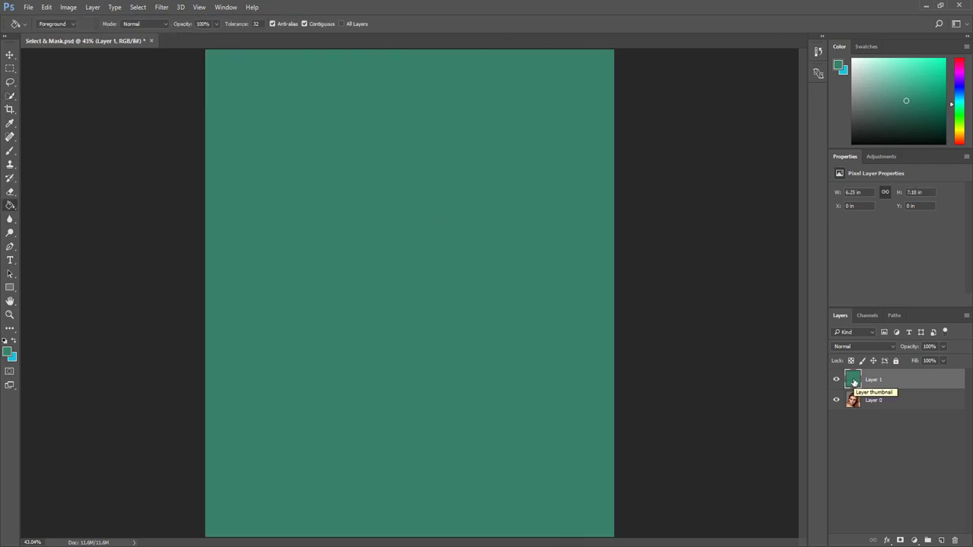
pyautogui.moveTo(852, 381); pyautogui.dragTo(852, 407)
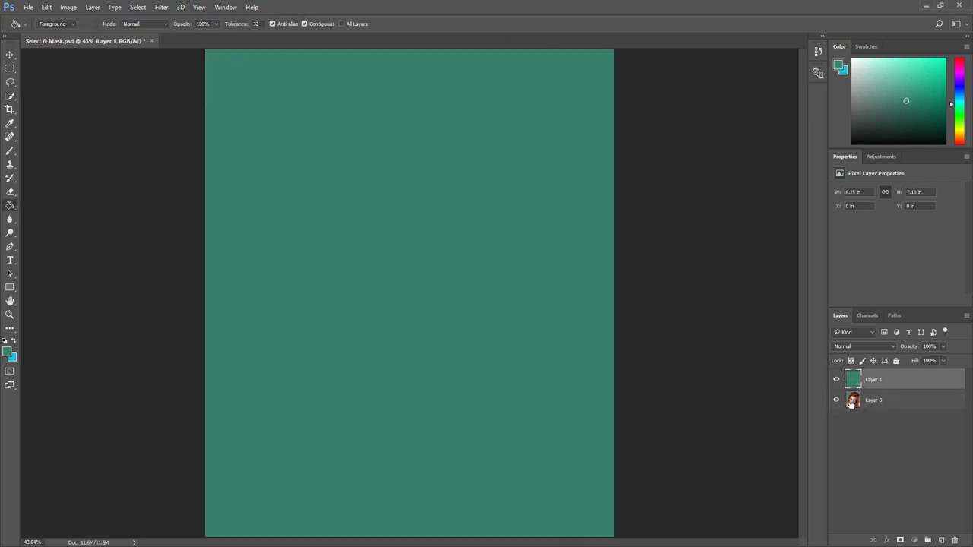
pyautogui.click(854, 383)
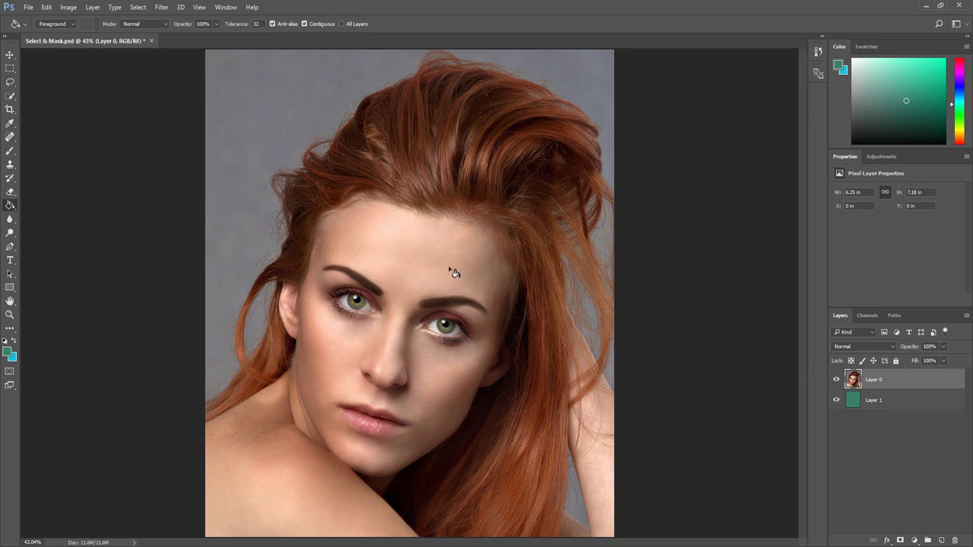
# Quick-select the woman's hair and body, subtract leftover grey background, then enter Select and Mask
pyautogui.click(10, 96)
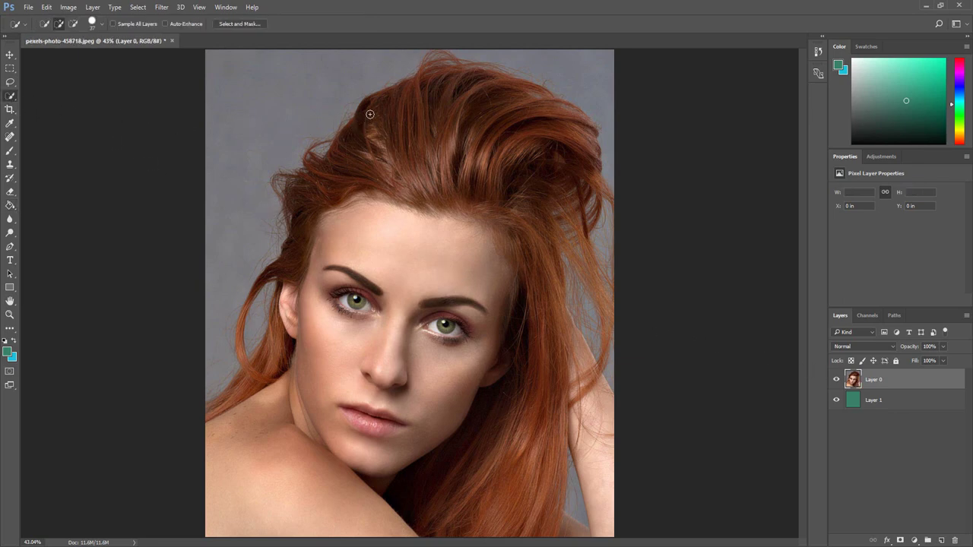
pyautogui.moveTo(370, 114)
pyautogui.mouseDown()
pyautogui.moveTo(437, 61)
pyautogui.moveTo(486, 85)
pyautogui.moveTo(542, 154)
pyautogui.moveTo(327, 189)
pyautogui.moveTo(265, 291)
pyautogui.moveTo(264, 367)
pyautogui.moveTo(232, 473)
pyautogui.moveTo(502, 316)
pyautogui.moveTo(580, 343)
pyautogui.moveTo(254, 296)
pyautogui.moveTo(227, 363)
pyautogui.mouseUp()
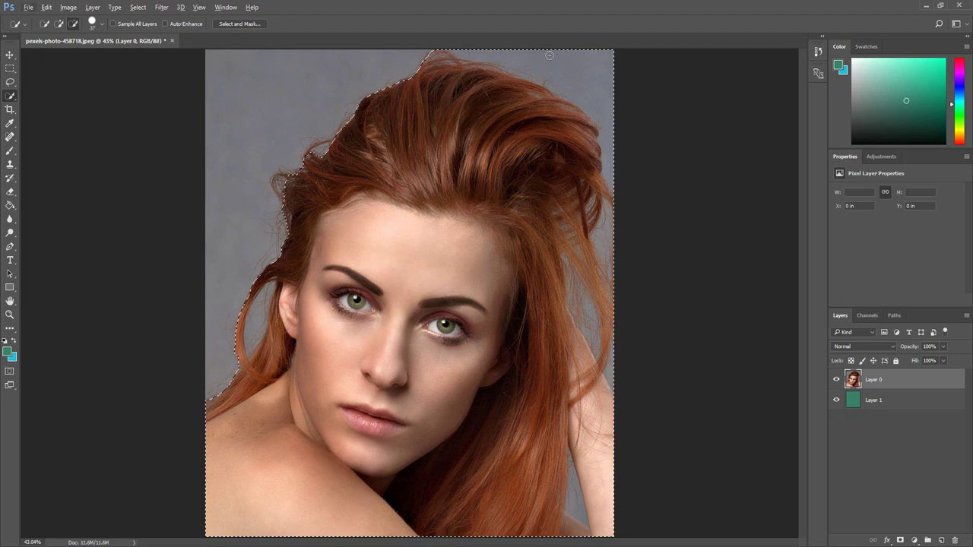
pyautogui.moveTo(543, 54)
pyautogui.mouseDown()
pyautogui.moveTo(554, 78)
pyautogui.moveTo(602, 137)
pyautogui.moveTo(608, 172)
pyautogui.mouseUp()
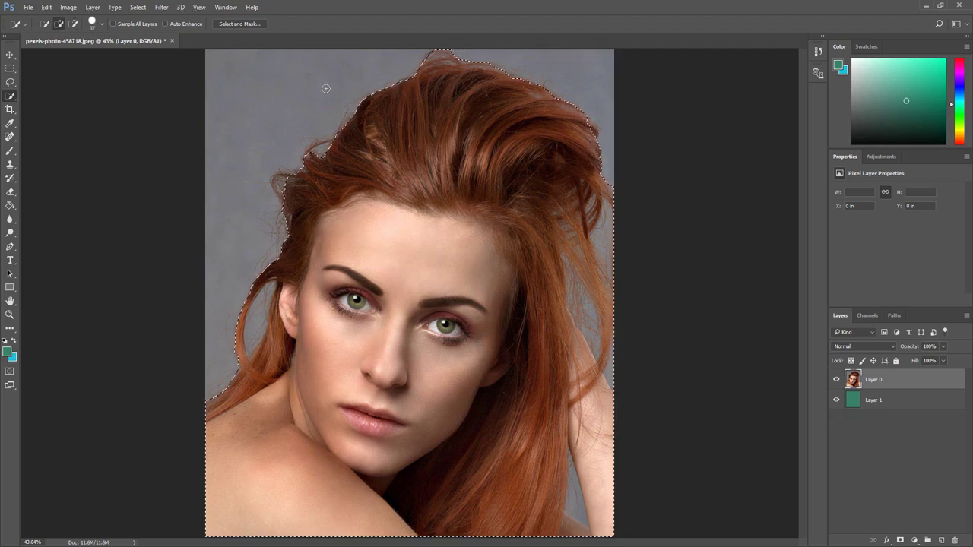
pyautogui.click(240, 24)
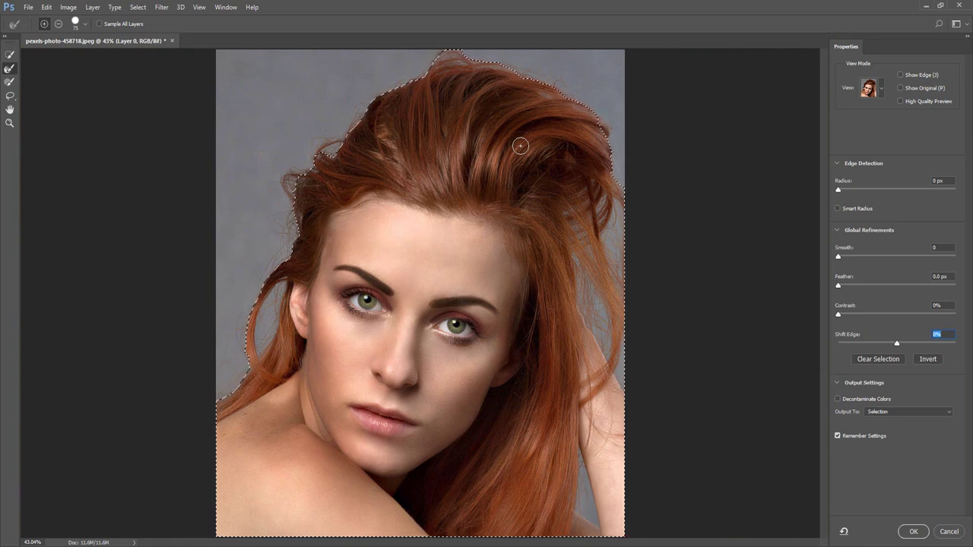
# Cycle through the Select and Mask tools, returning to Quick Selection with a 29-pixel brush
pyautogui.click(16, 55)
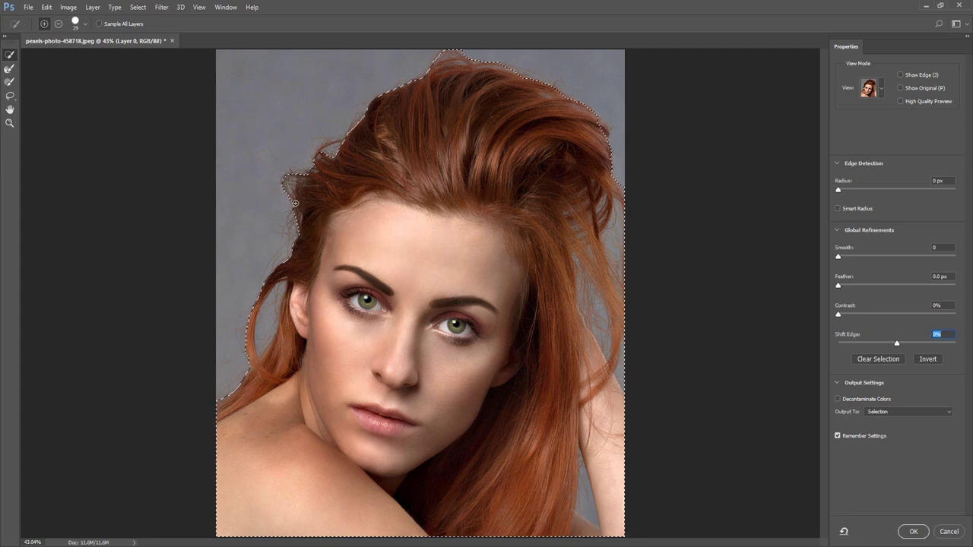
pyautogui.click(11, 69)
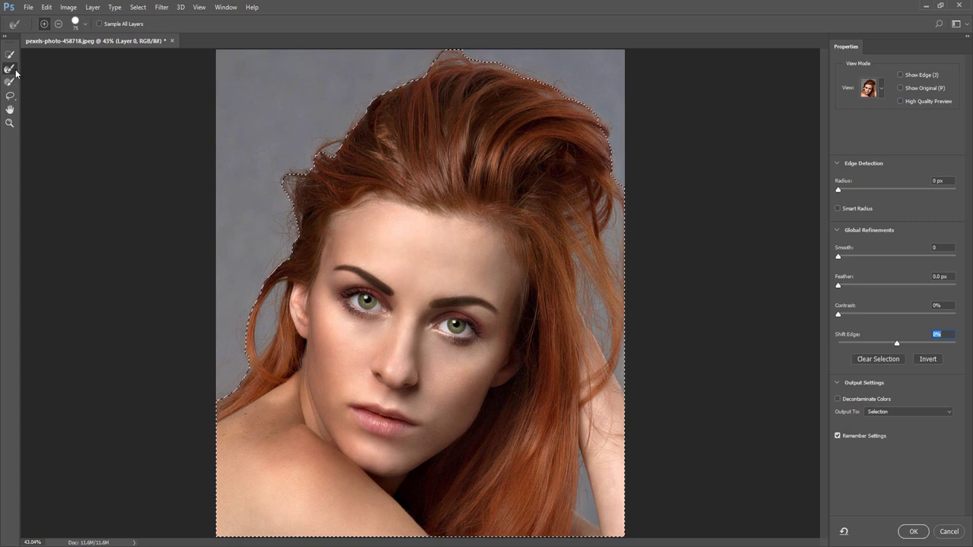
pyautogui.click(13, 81)
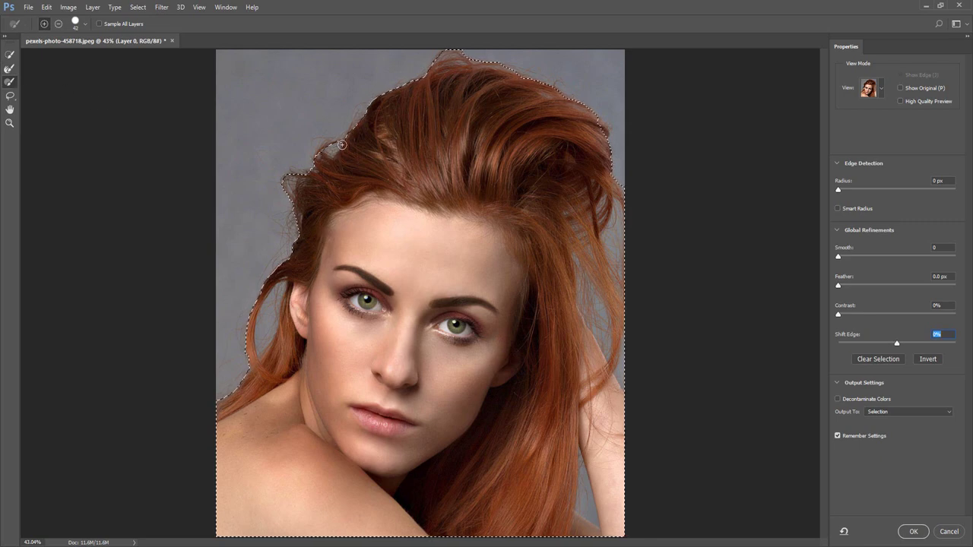
pyautogui.click(10, 95)
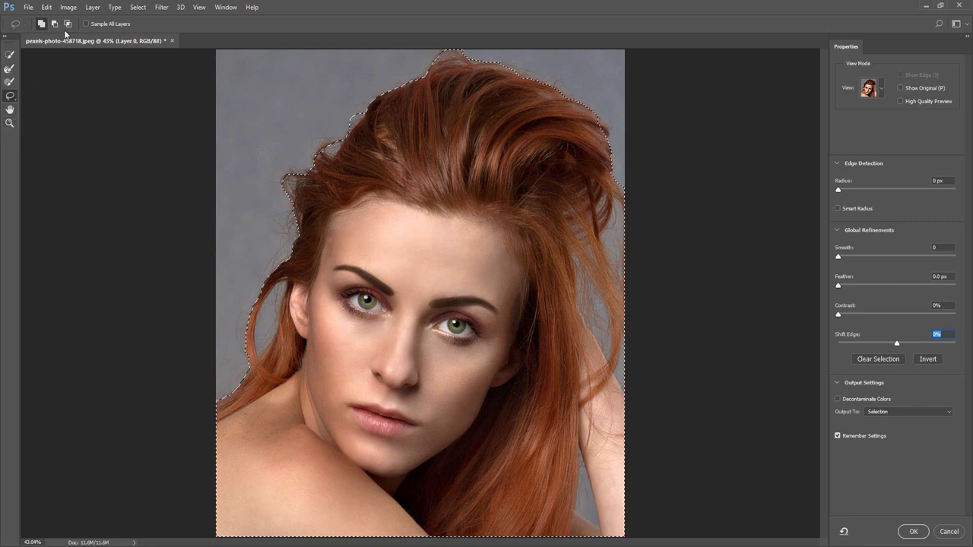
pyautogui.click(9, 55)
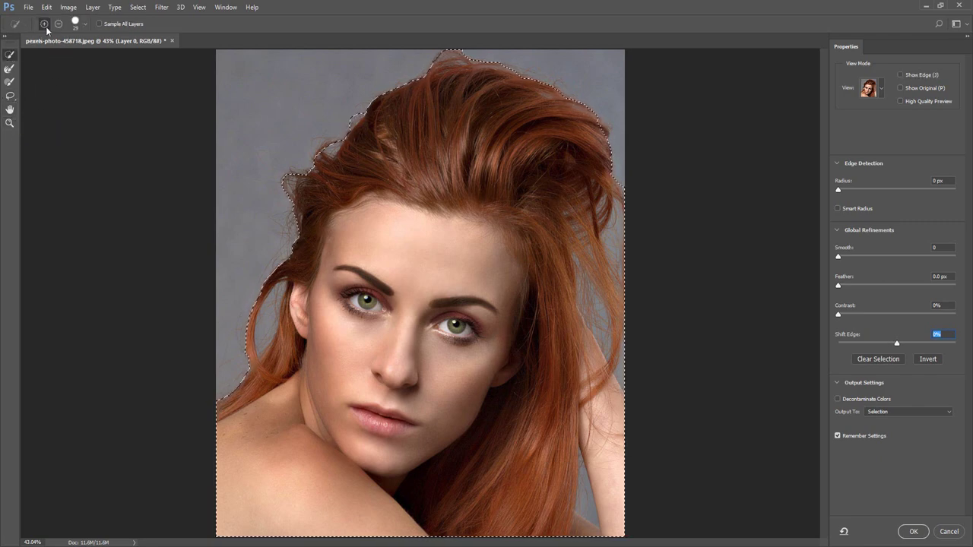
pyautogui.click(86, 24)
pyautogui.click(86, 25)
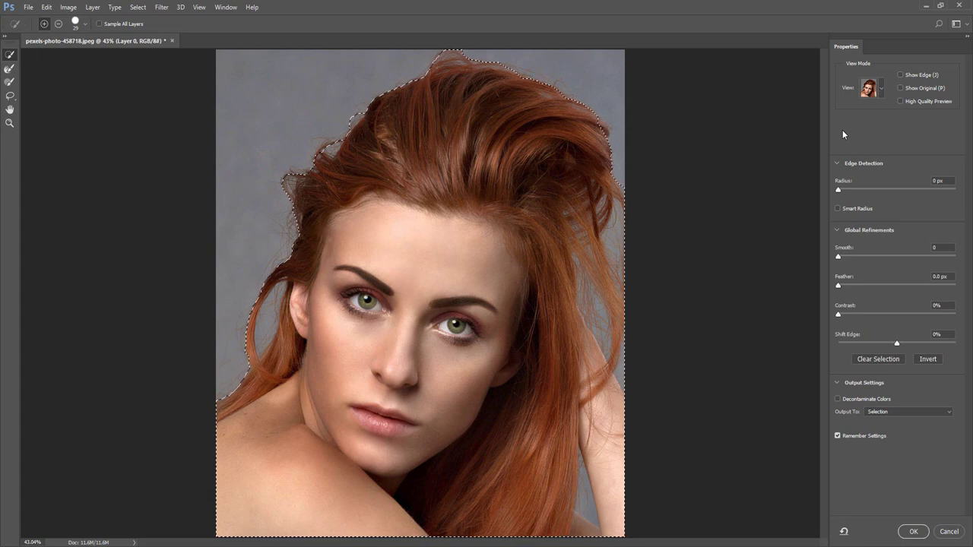
# Set View Mode to On Layers over the teal layer and pick the Refine Edge Brush
pyautogui.click(882, 94)
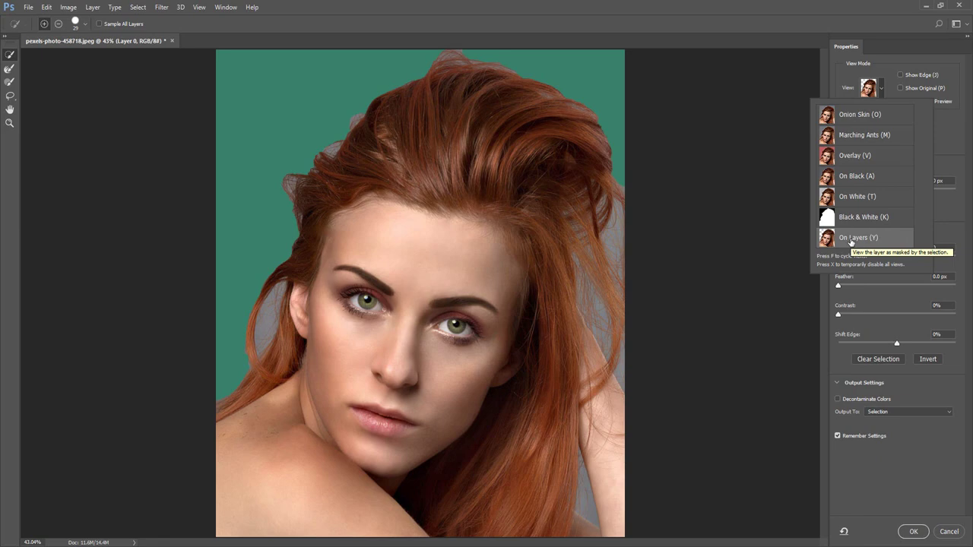
pyautogui.click(9, 69)
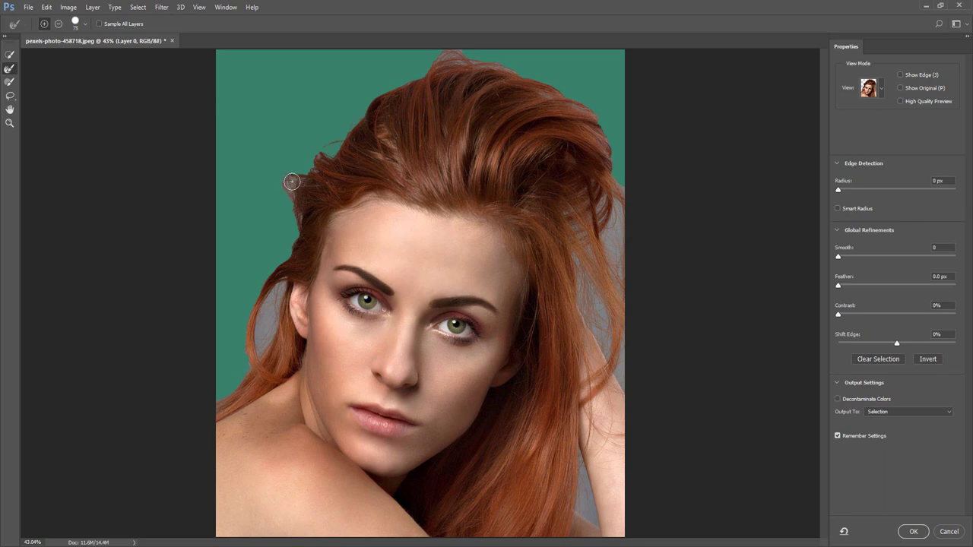
# Brush the left and right hair edges, then check them in Overlay view
pyautogui.moveTo(292, 186); pyautogui.dragTo(278, 286)
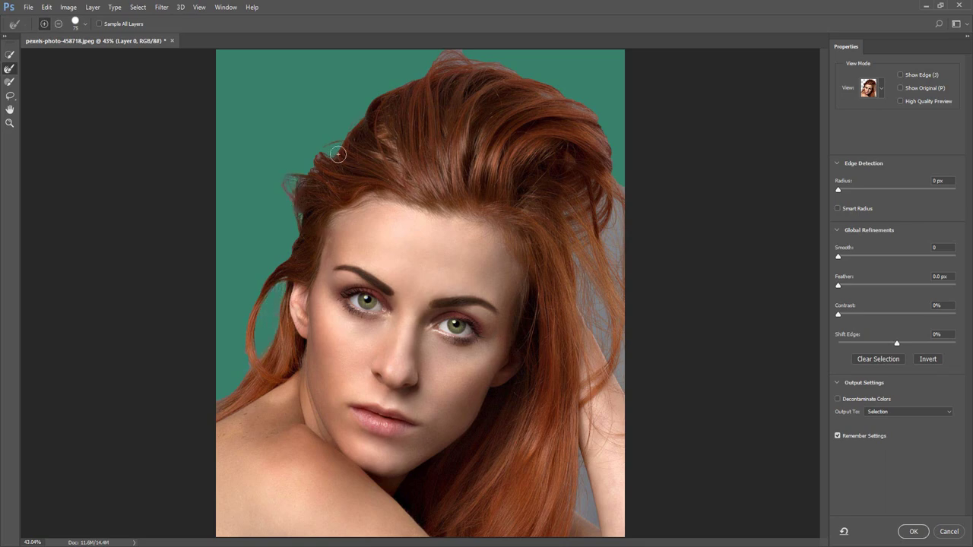
pyautogui.moveTo(530, 78)
pyautogui.mouseDown()
pyautogui.moveTo(607, 128)
pyautogui.moveTo(618, 186)
pyautogui.moveTo(610, 217)
pyautogui.moveTo(625, 255)
pyautogui.moveTo(594, 271)
pyautogui.moveTo(596, 308)
pyautogui.moveTo(587, 305)
pyautogui.moveTo(599, 329)
pyautogui.moveTo(624, 291)
pyautogui.moveTo(629, 362)
pyautogui.moveTo(625, 376)
pyautogui.moveTo(589, 308)
pyautogui.moveTo(605, 344)
pyautogui.moveTo(627, 317)
pyautogui.moveTo(581, 476)
pyautogui.moveTo(597, 517)
pyautogui.mouseUp()
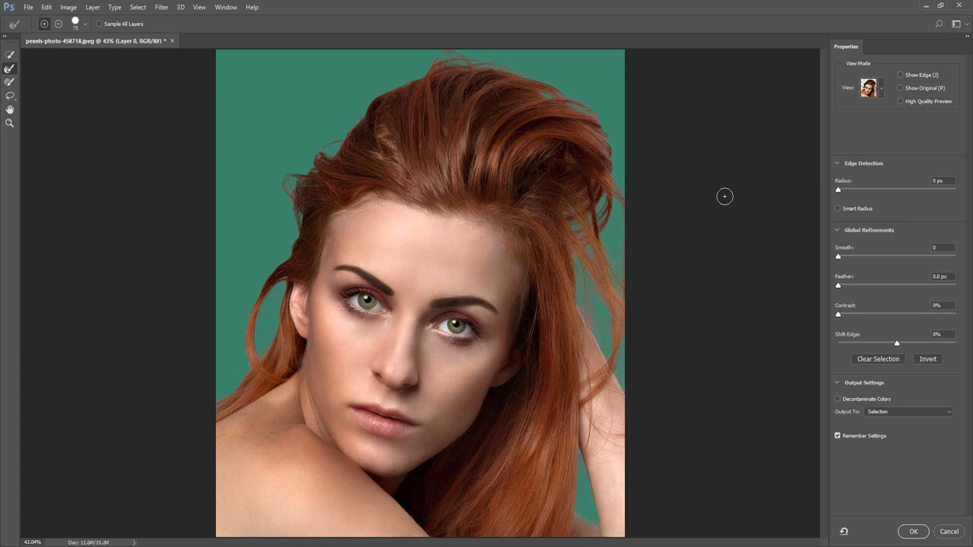
pyautogui.click(882, 89)
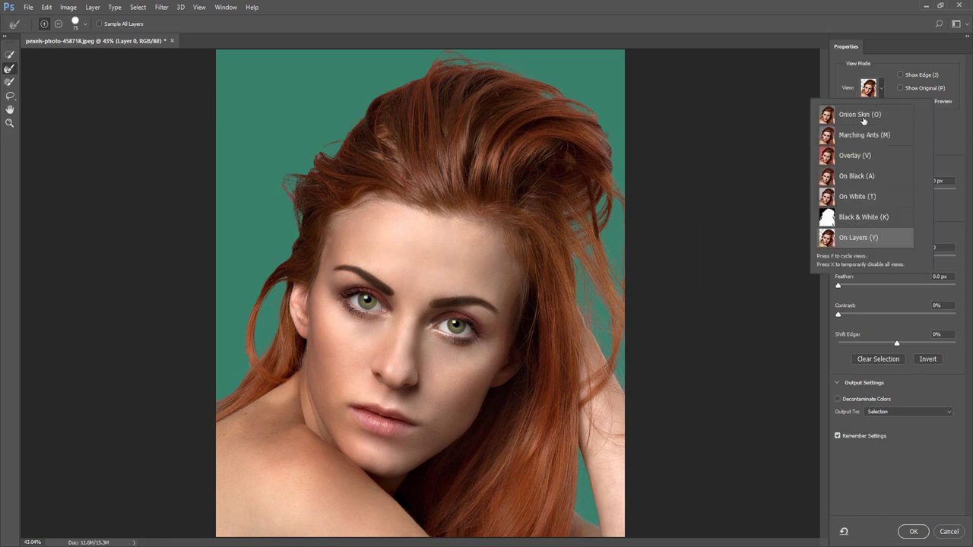
pyautogui.click(854, 156)
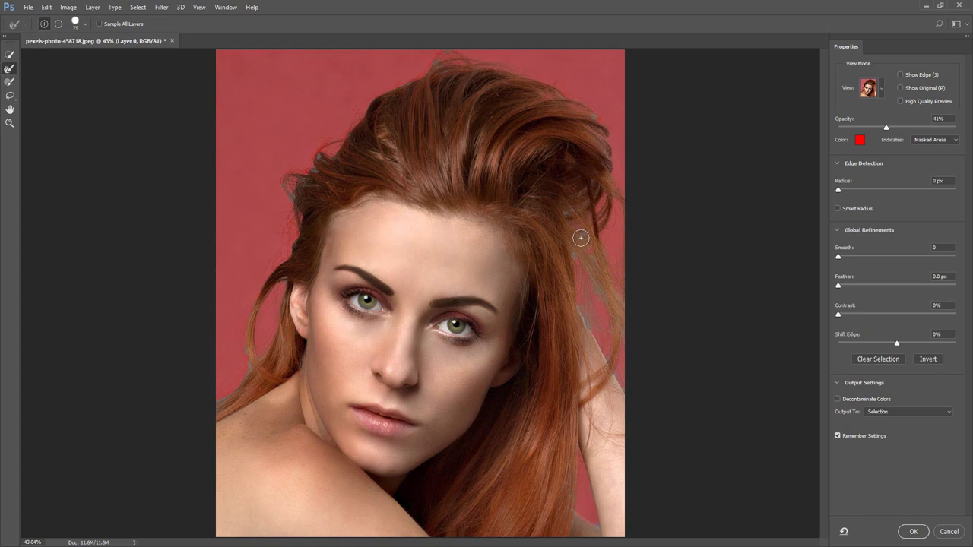
# Refine the right hair edge further and switch the view back to On Layers
pyautogui.moveTo(579, 242)
pyautogui.mouseDown()
pyautogui.moveTo(570, 258)
pyautogui.moveTo(616, 370)
pyautogui.mouseUp()
pyautogui.click(883, 92)
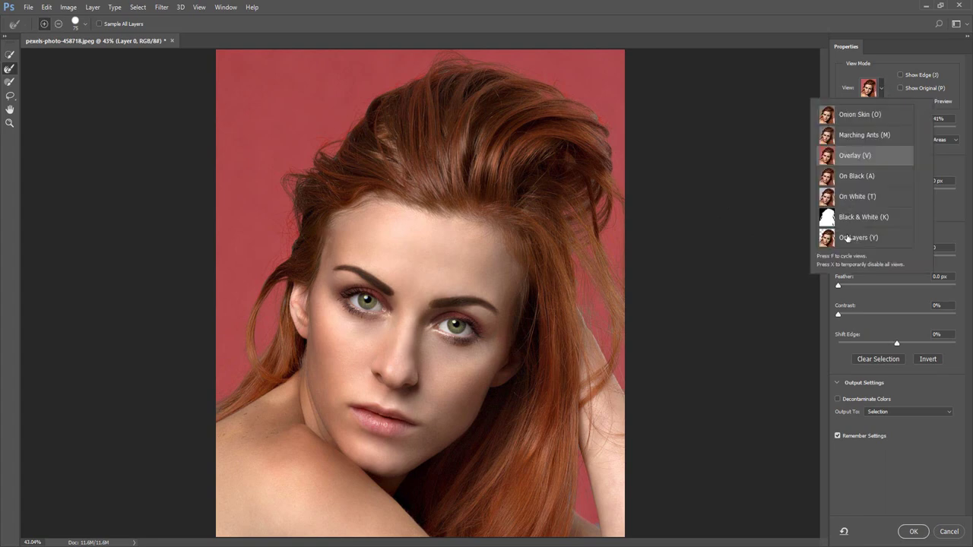
pyautogui.click(849, 236)
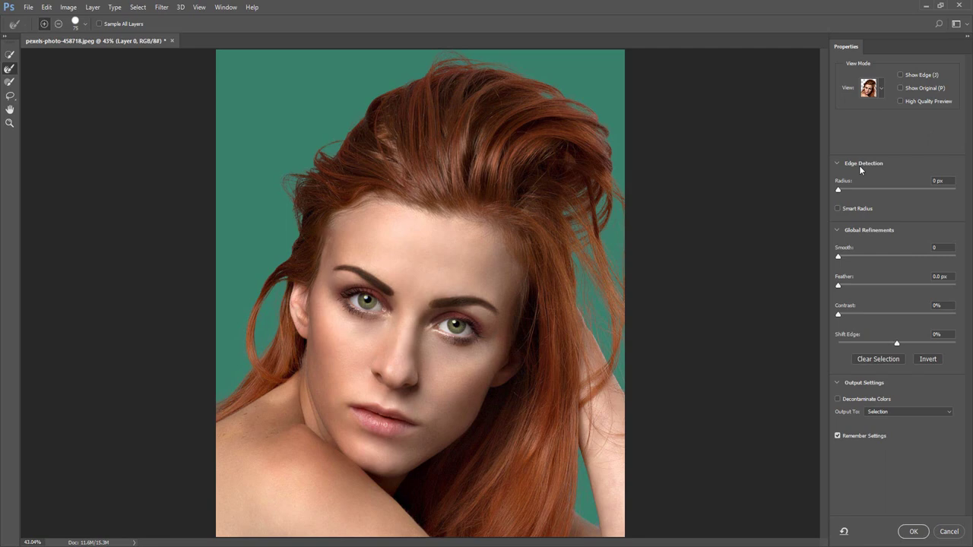
pyautogui.moveTo(839, 187); pyautogui.dragTo(873, 192)
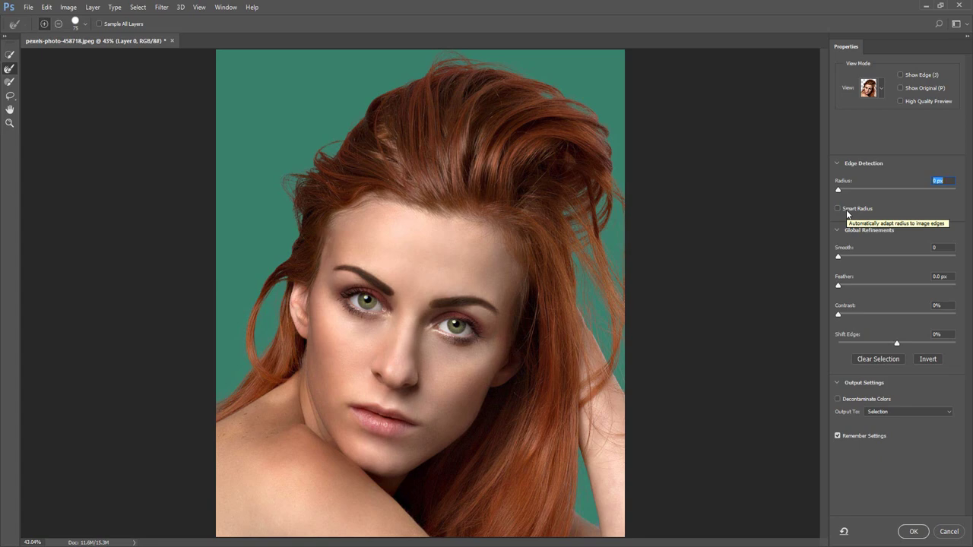
pyautogui.click(837, 210)
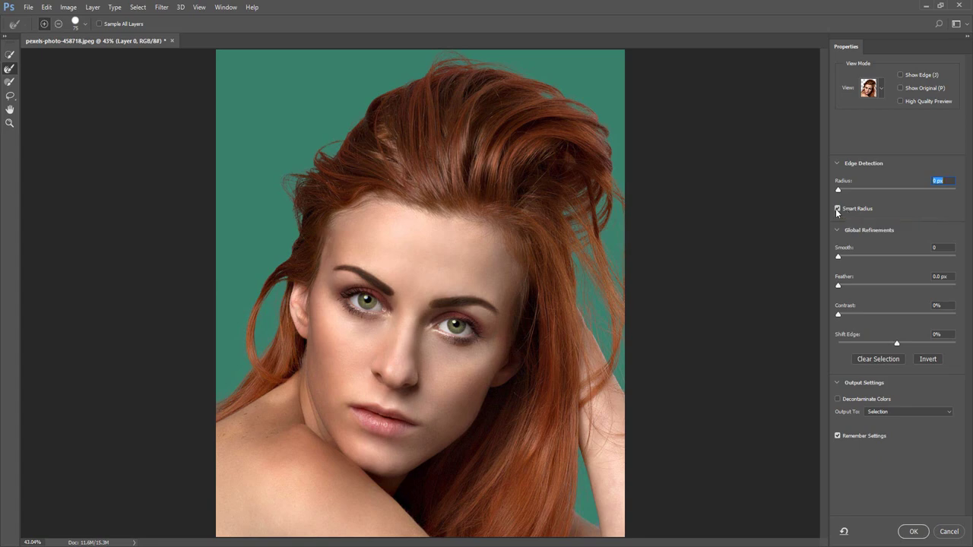
pyautogui.click(837, 209)
pyautogui.moveTo(838, 257); pyautogui.dragTo(871, 257)
pyautogui.moveTo(913, 258); pyautogui.dragTo(885, 323)
pyautogui.moveTo(937, 318); pyautogui.dragTo(840, 323)
pyautogui.moveTo(897, 345); pyautogui.dragTo(957, 348)
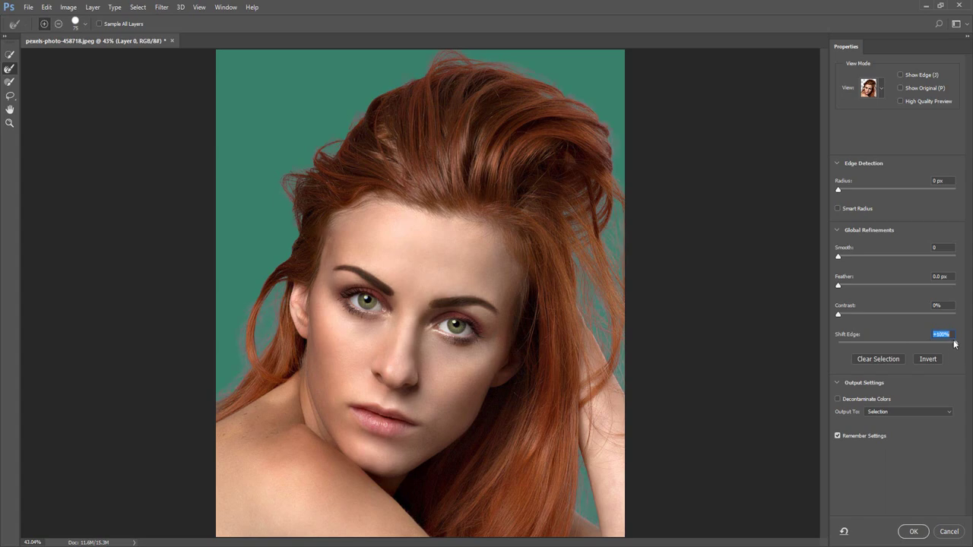
pyautogui.click(951, 335)
pyautogui.write('0')
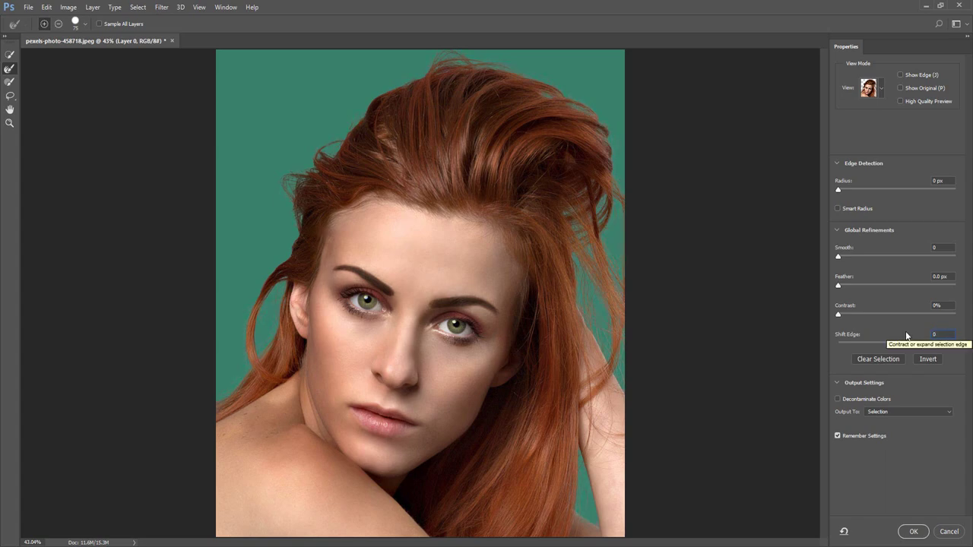